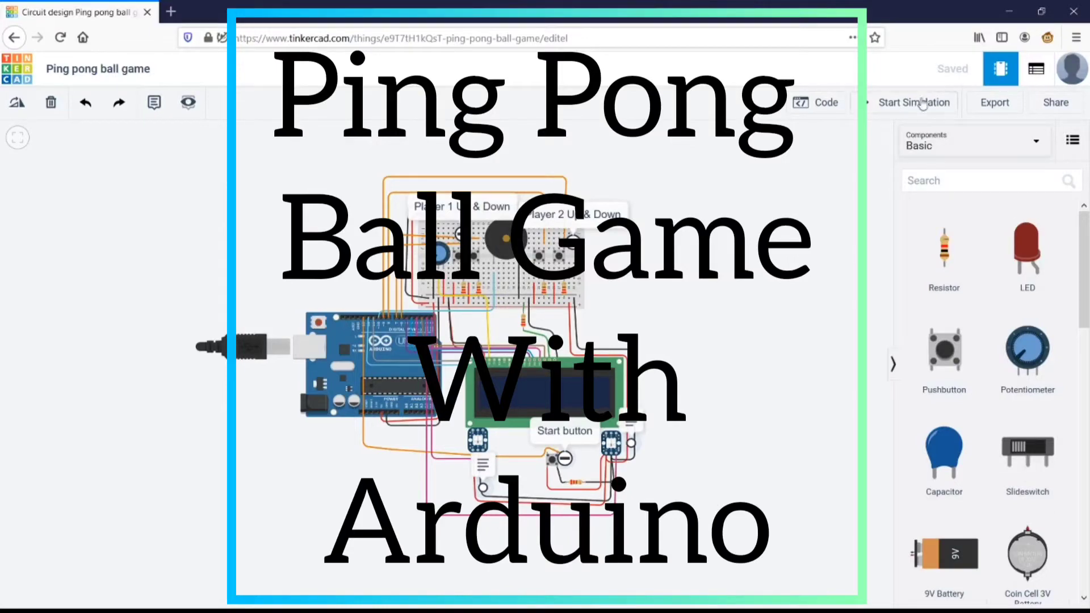
Show the ping pong game's Arduino sketch in the code editor.
left_click(838, 102)
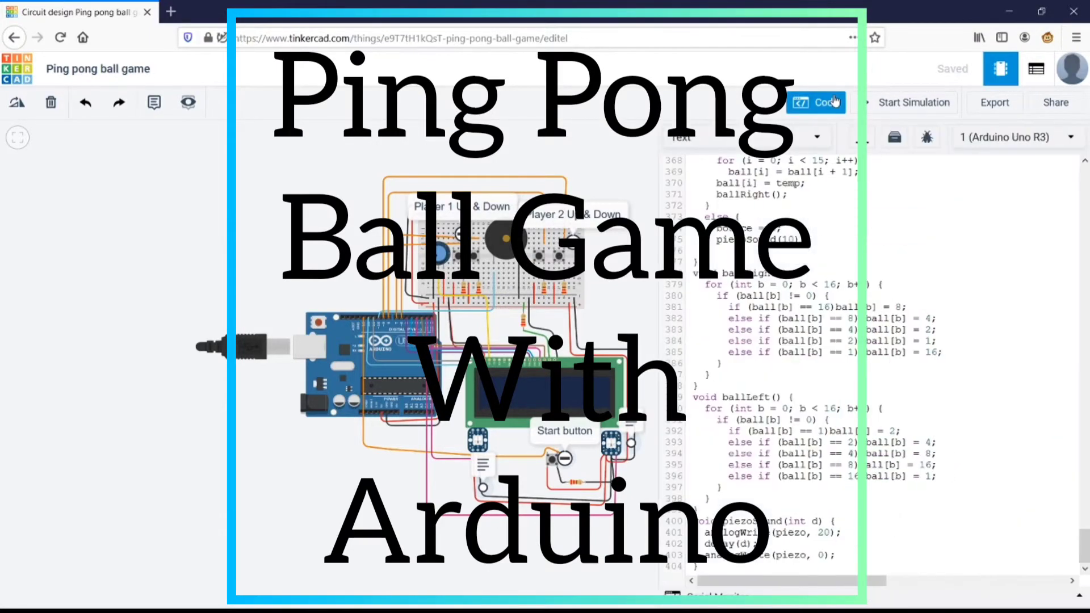
left_click_drag(1083, 545, 1083, 179)
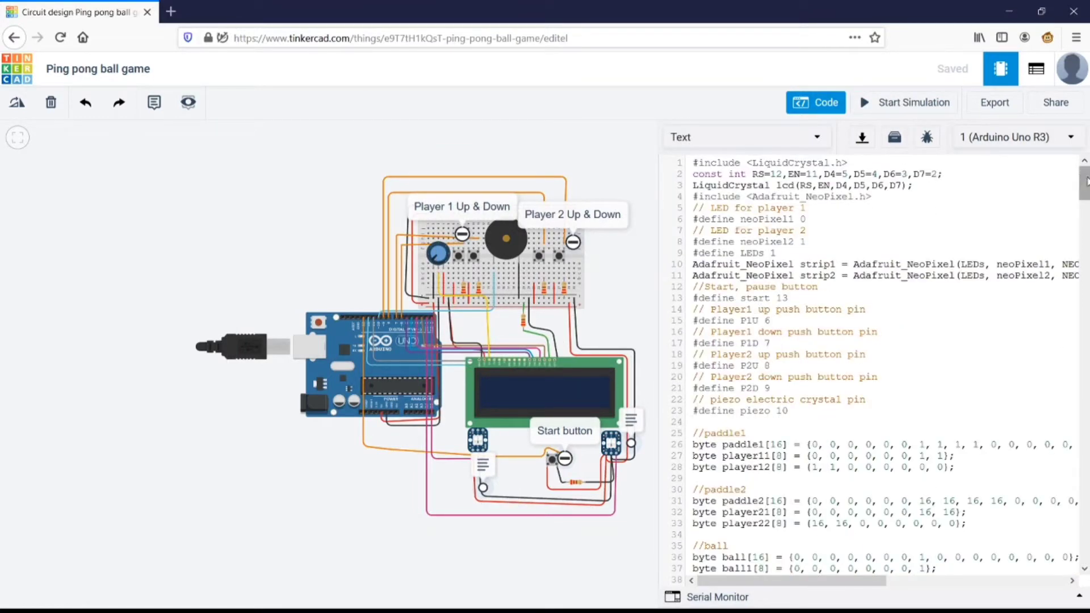
left_click_drag(1084, 176, 1081, 558)
Close the code panel after reviewing the ballRight, ballLeft and piezoSound functions.
left_click(827, 102)
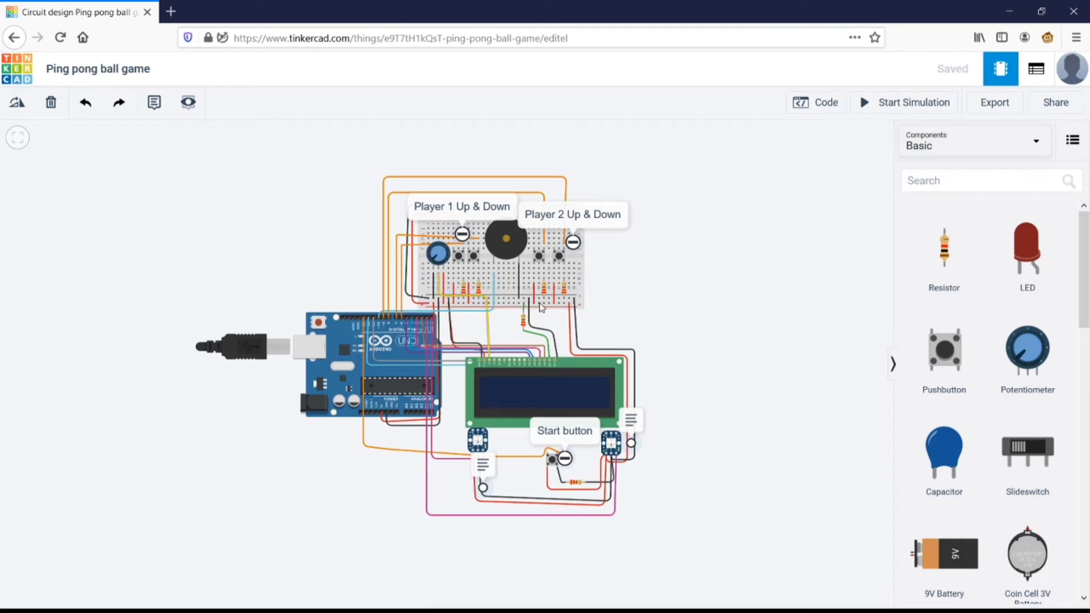
Start the simulation and press the Start pushbutton to begin the match.
left_click(933, 109)
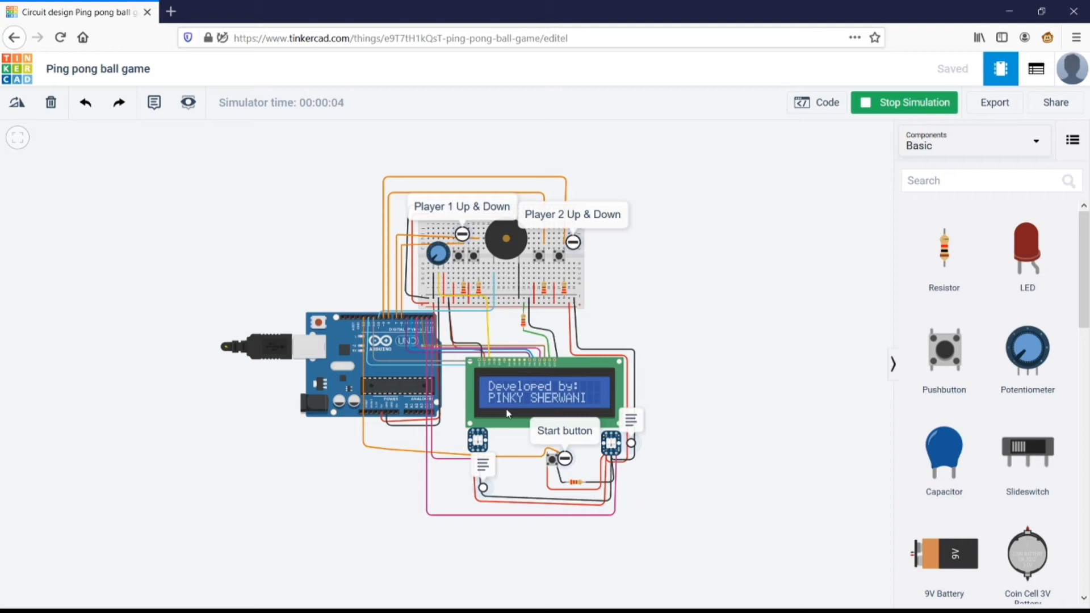
left_click(554, 460)
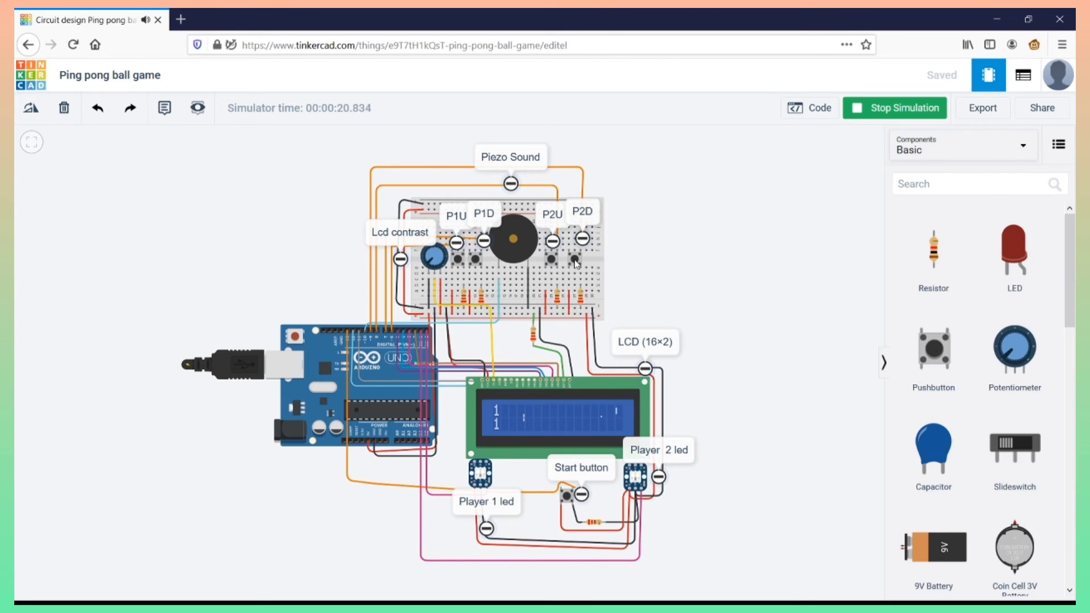
Play with the P2 paddle button until 'Game over P2 won!', then stop the simulation.
left_click(577, 262)
left_click(568, 266)
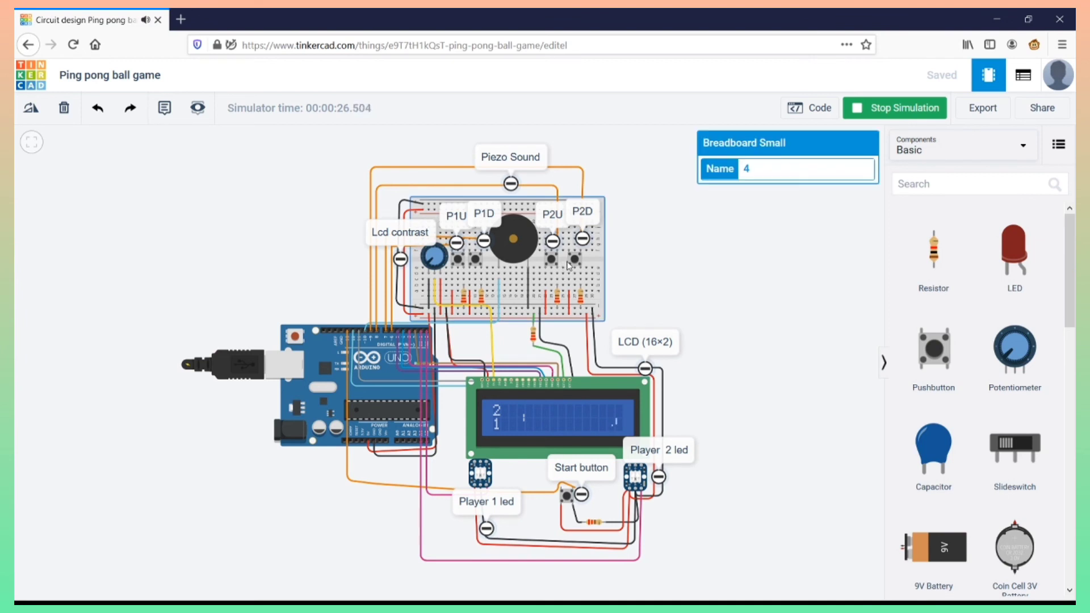
left_click(727, 266)
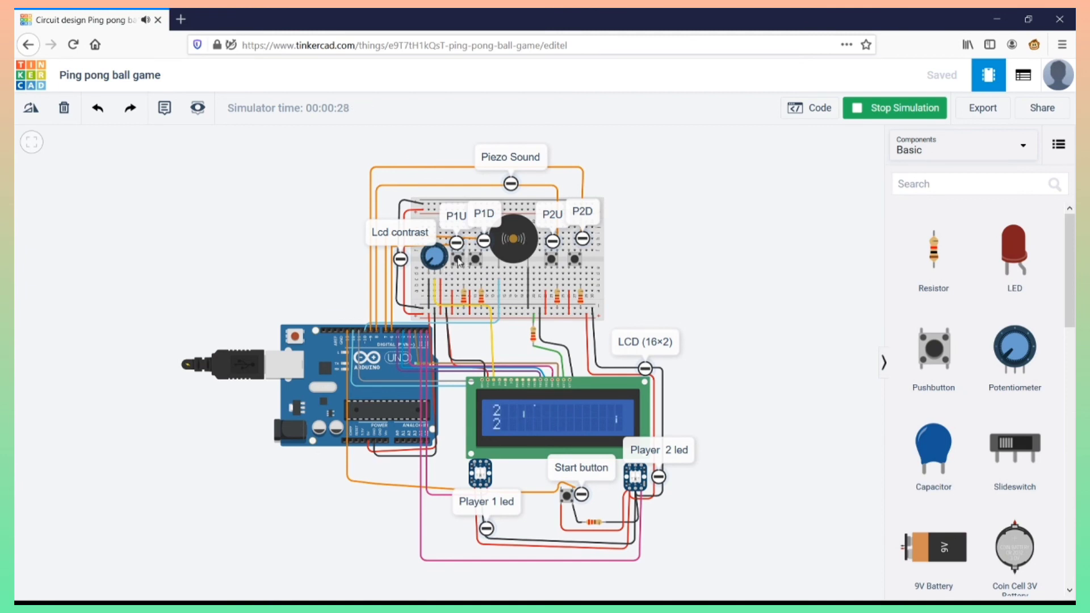
left_click(887, 114)
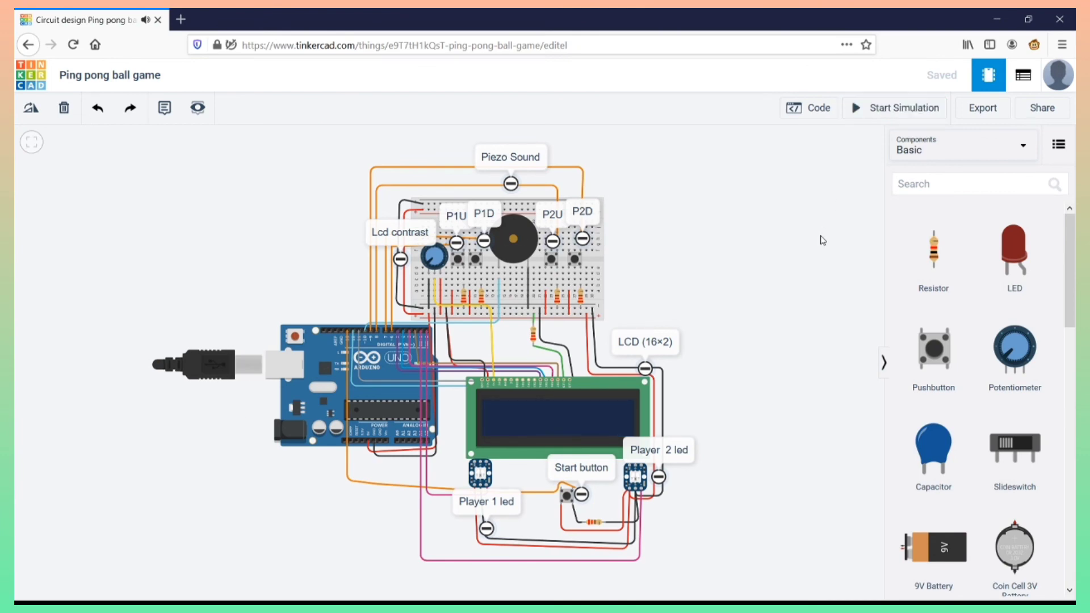